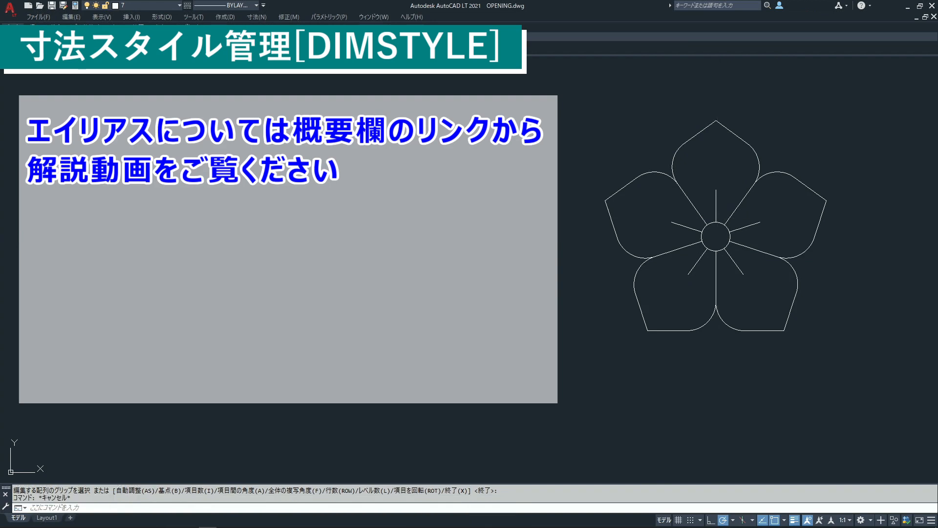
- Draw a six-sided polygon inscribed in a circle of about 92 units radius, centred on the flower, with a vertex straight up
scroll(469, 268, down, 2)
click(277, 17)
mouse_move(227, 18)
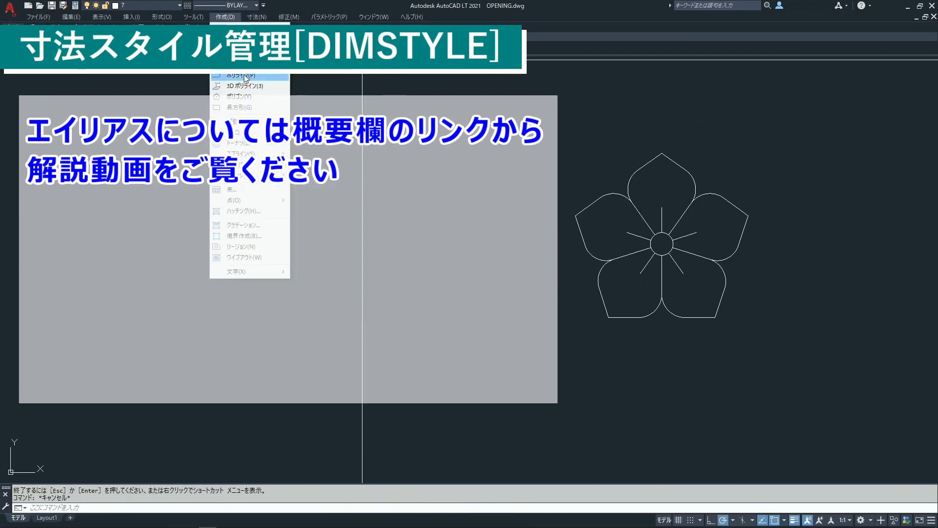
click(250, 96)
text(6)
key(Return)
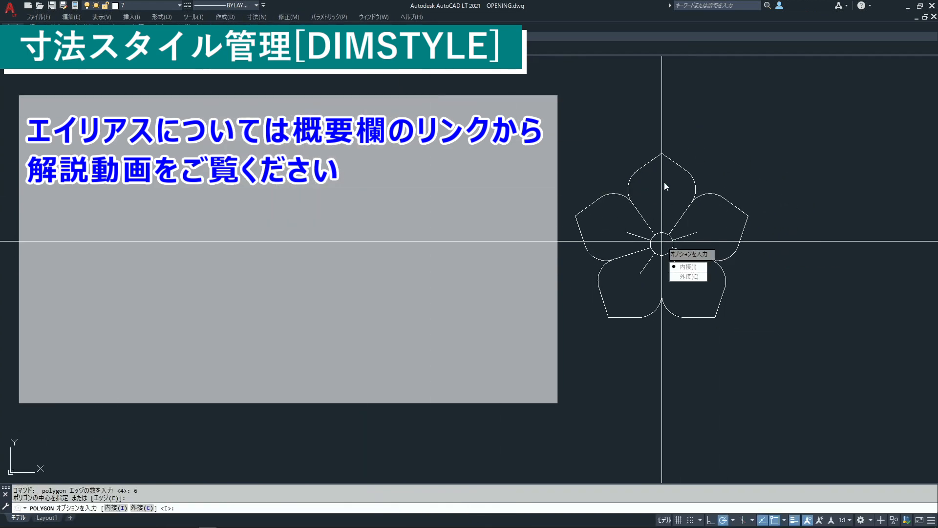
click(662, 243)
key(Return)
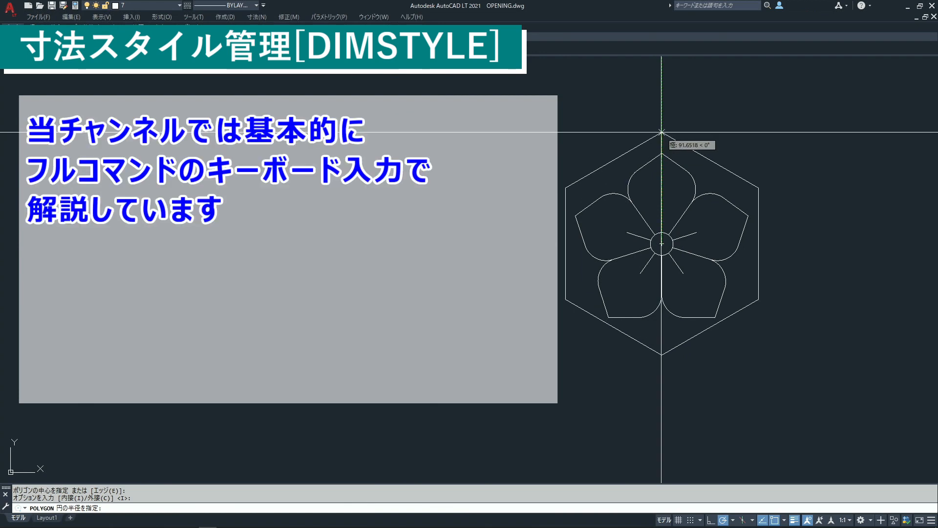
click(661, 132)
- Offset the hexagon outward by about 5.66 units
text(o)
key(Return)
click(758, 244)
click(766, 243)
click(759, 240)
click(787, 227)
key(Return)
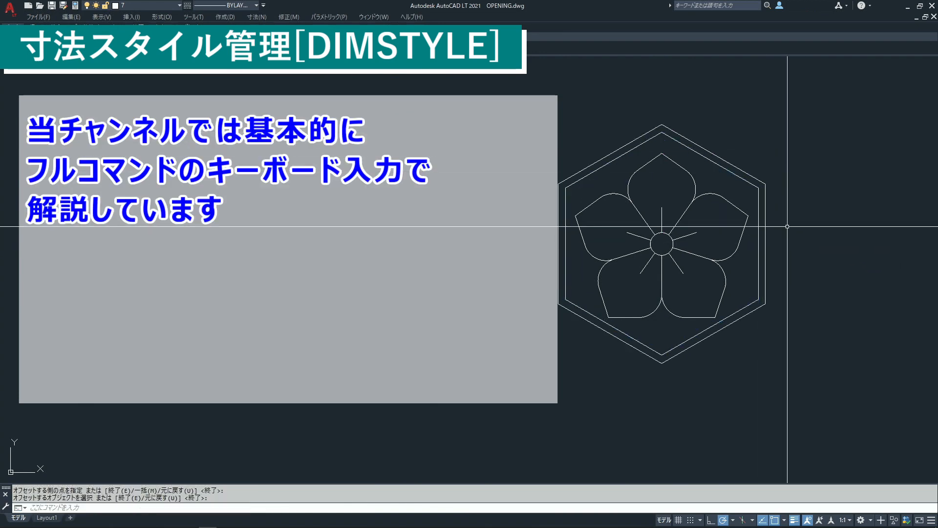
- Offset the innermost hexagon outward by about 29 units to form a wide outer border
key(Return)
click(758, 243)
click(795, 244)
click(759, 247)
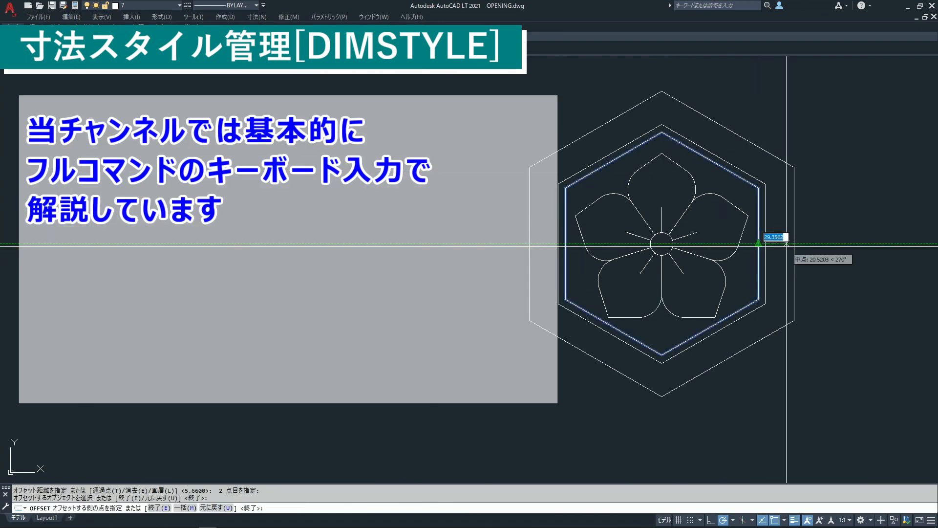
click(787, 244)
key(Return)
- Start a hatch in the band inside the outermost hexagon and bring up the hatch settings
text(h)
key(Return)
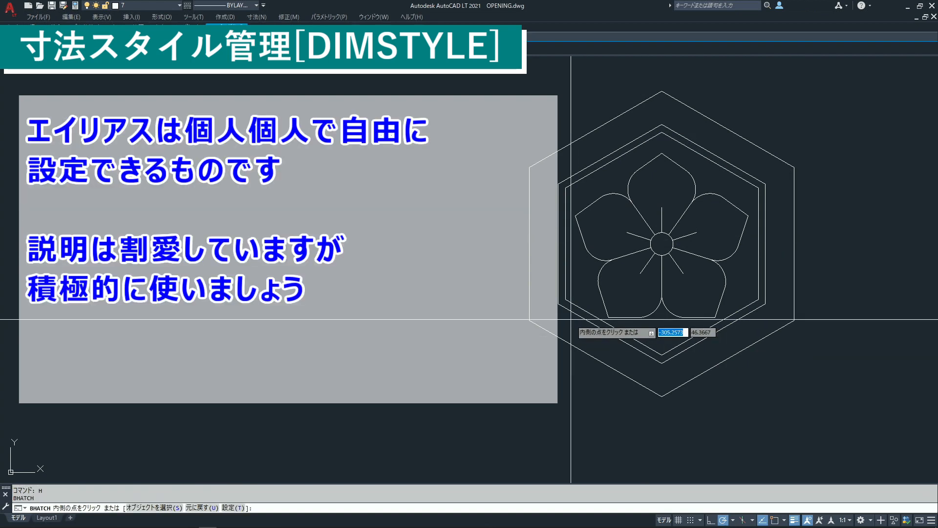
click(537, 289)
text(t)
key(Return)
click(604, 144)
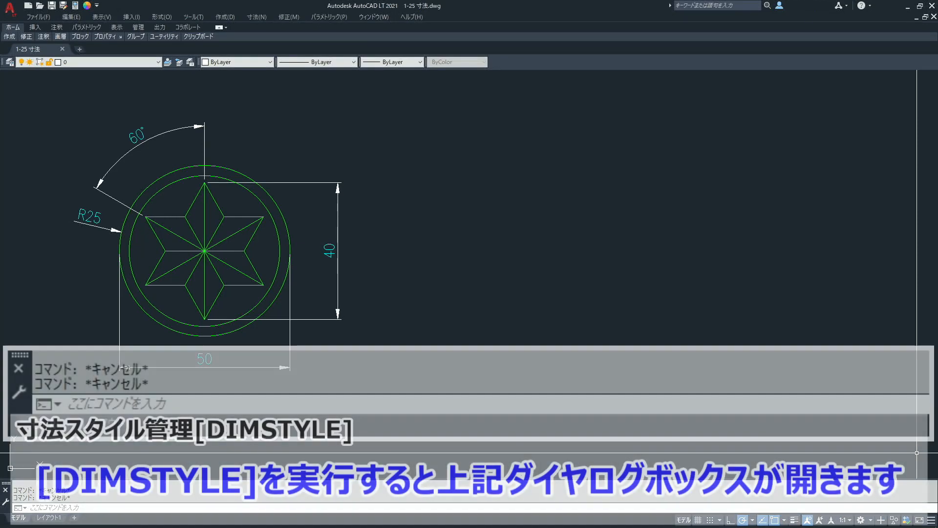
- Run DIMSTYLE and open the Standard dimension style for modification, moving the dialogs clear of the dimensioned star drawing
text(DIM)
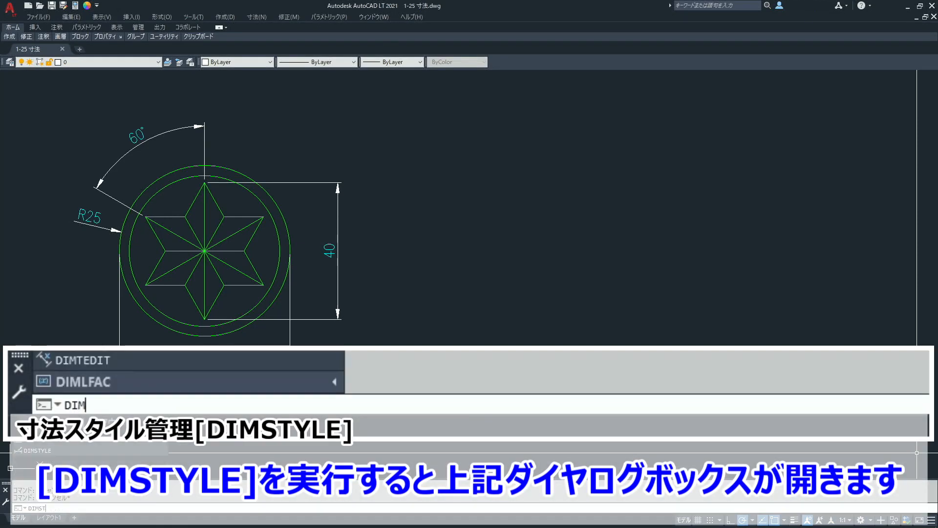
text(ST)
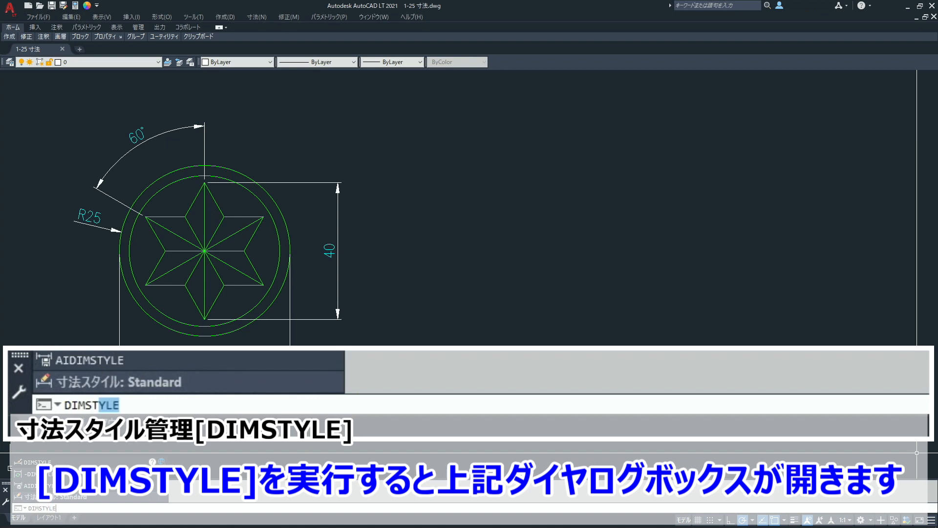
text(YLE)
key(Return)
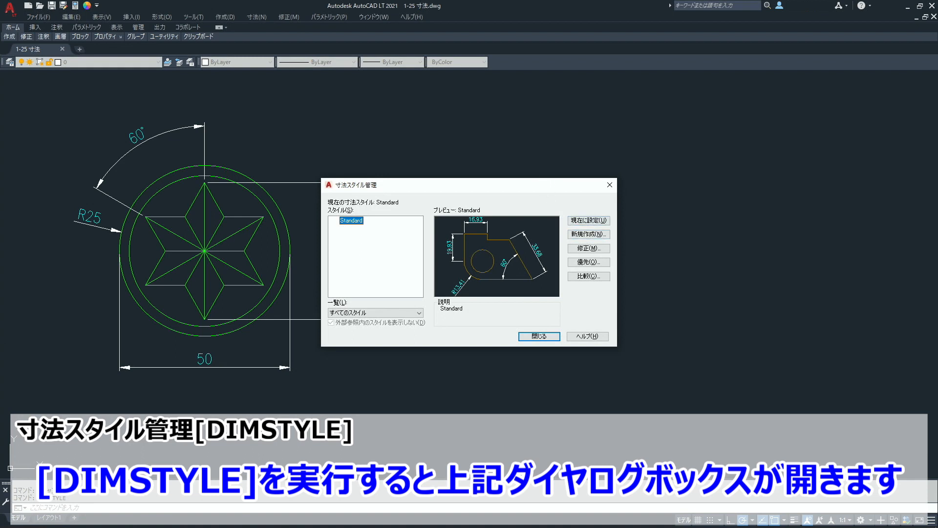
drag(545, 187, 757, 183)
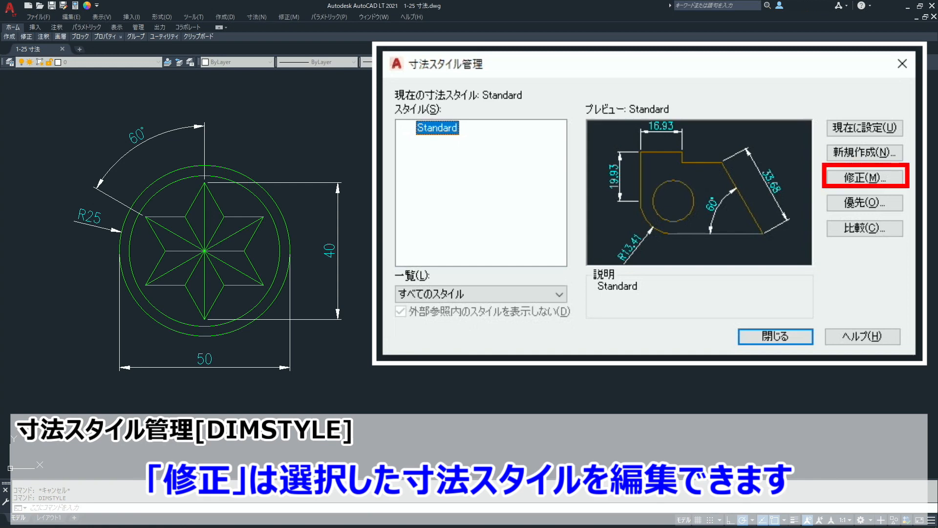
click(899, 179)
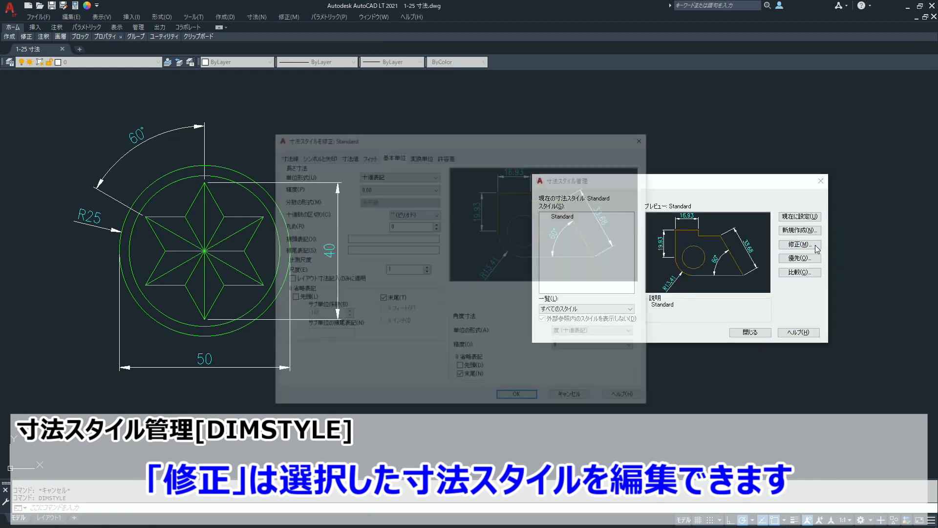
drag(579, 137, 828, 132)
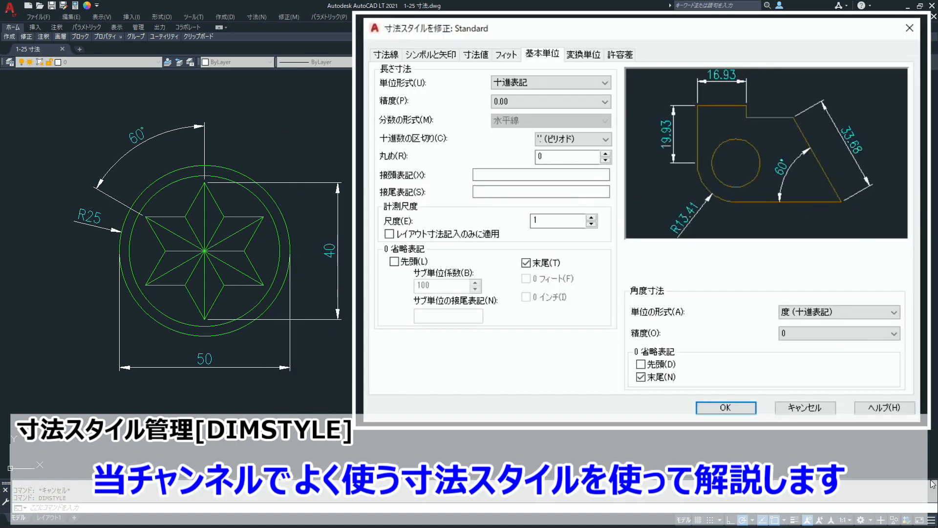
- View the dimension line settings of the Standard style, accept the style and close the Dimension Style Manager
click(386, 54)
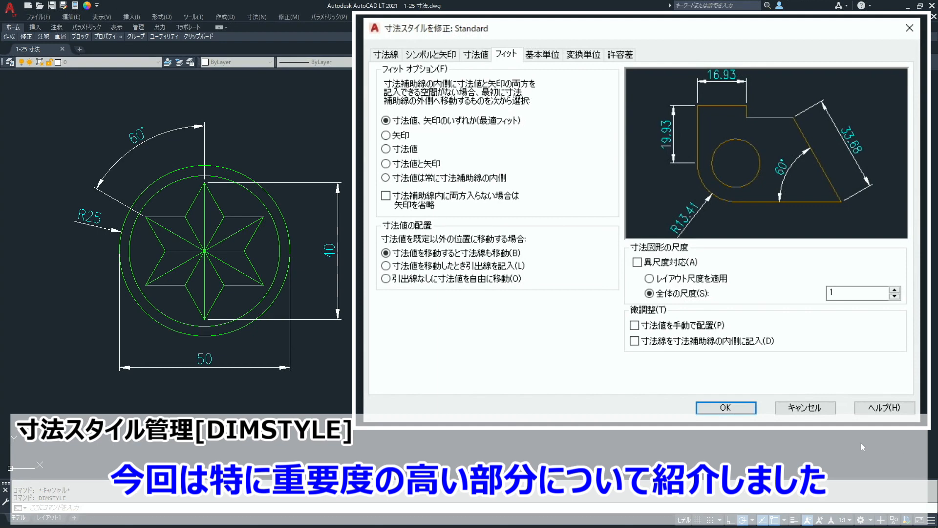
click(743, 412)
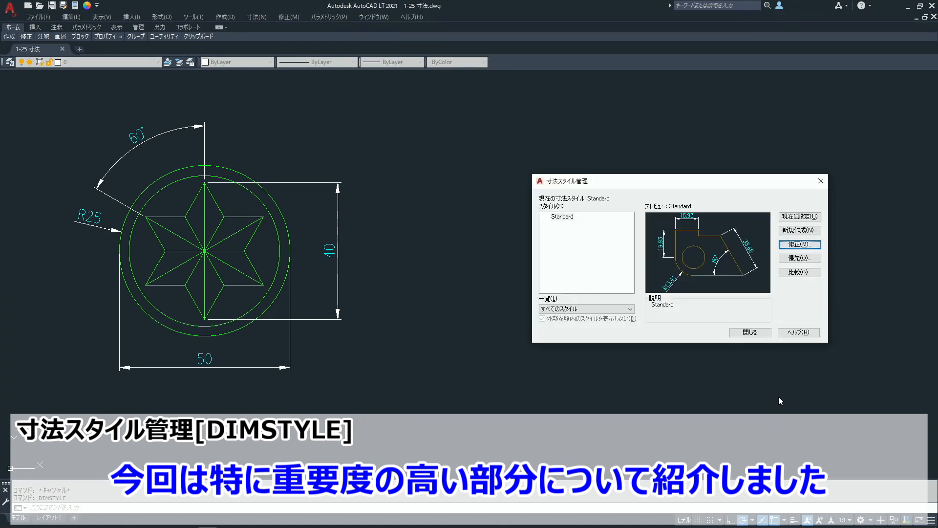
click(751, 333)
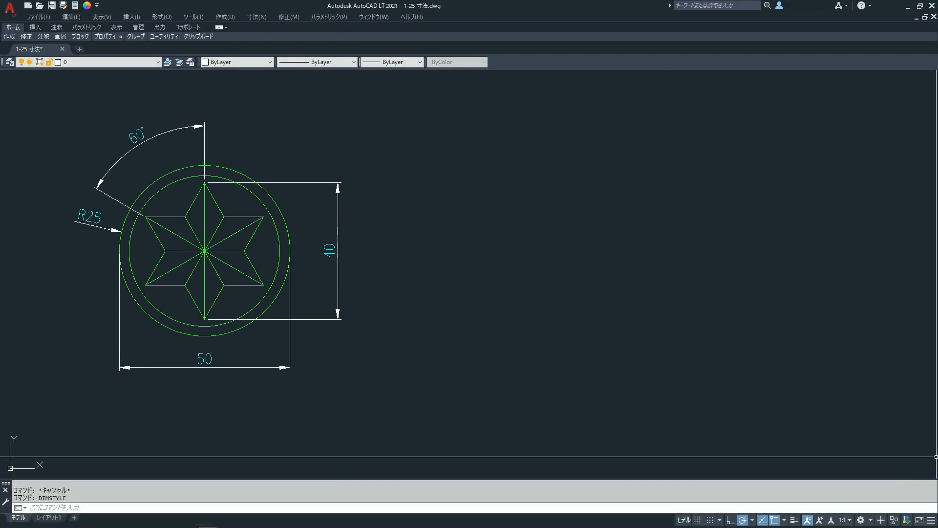